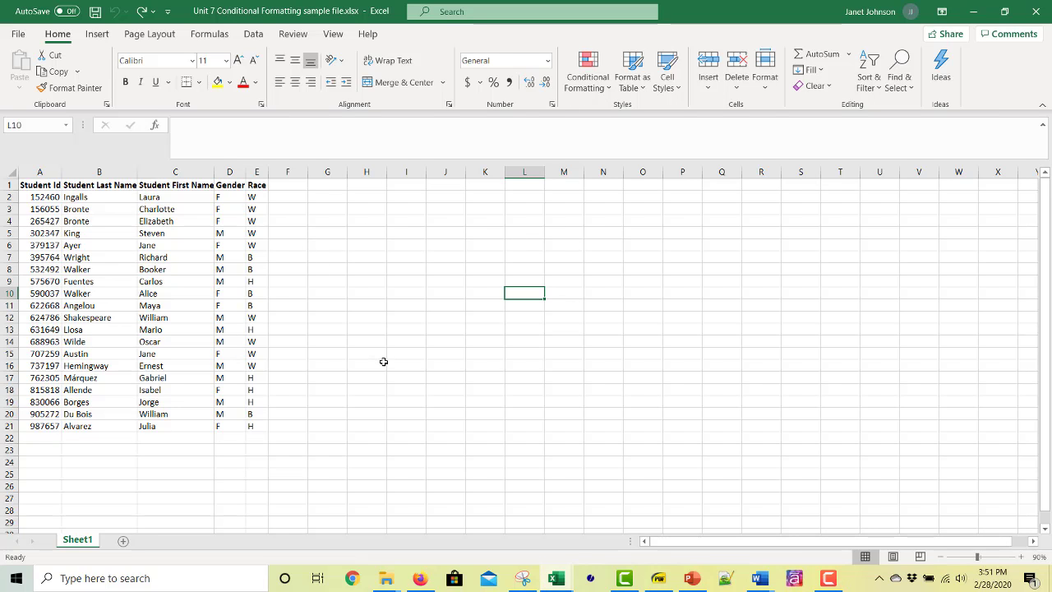
# Step: Create a conditional formatting rule on the Gender column for only cells whose value is equal to F
pyautogui.click(229, 172)
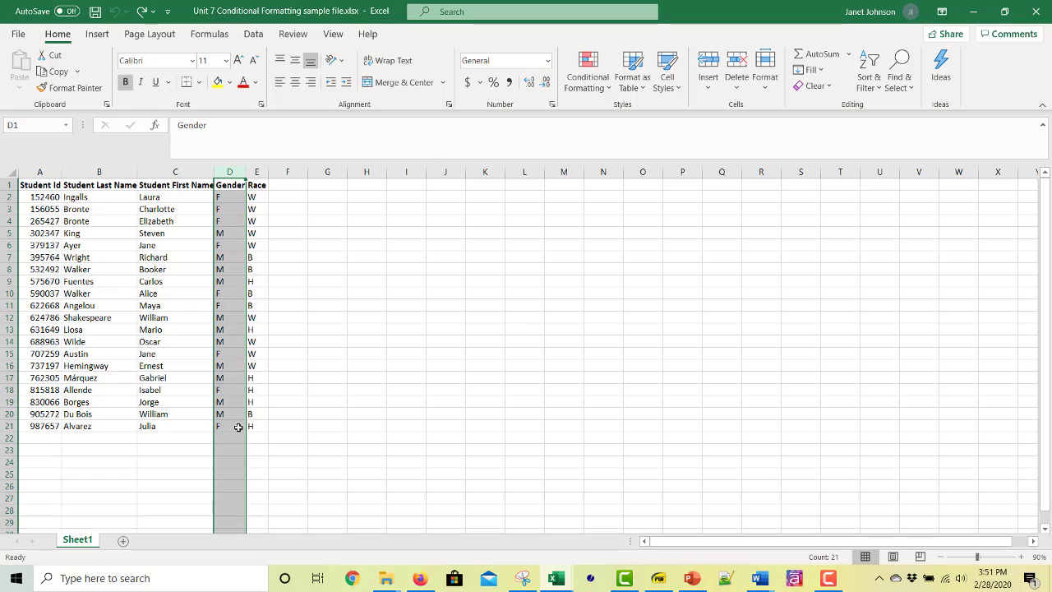
pyautogui.click(611, 88)
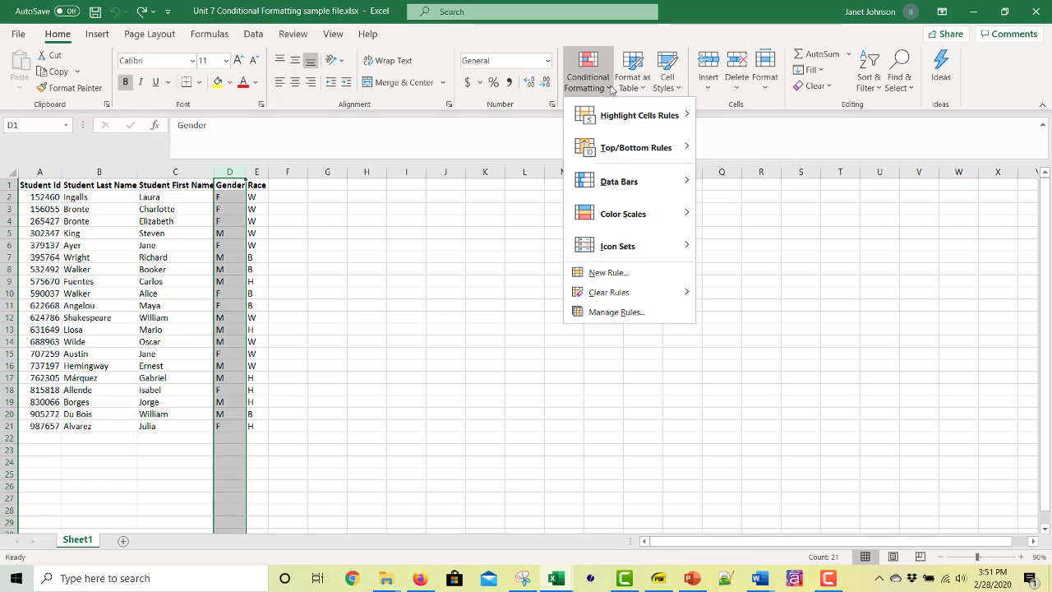
pyautogui.moveTo(628, 120)
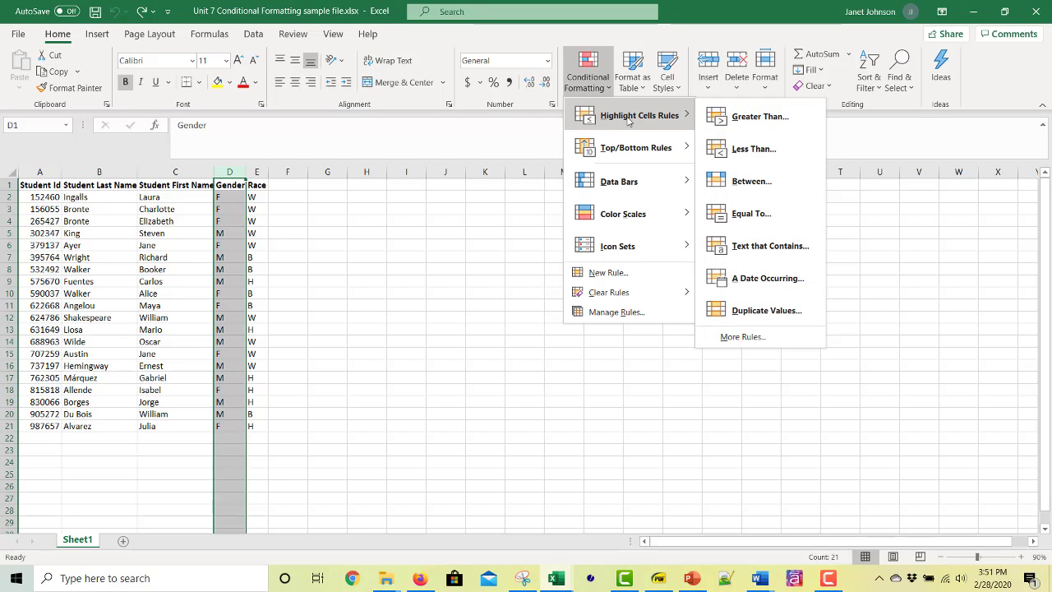
pyautogui.moveTo(631, 156)
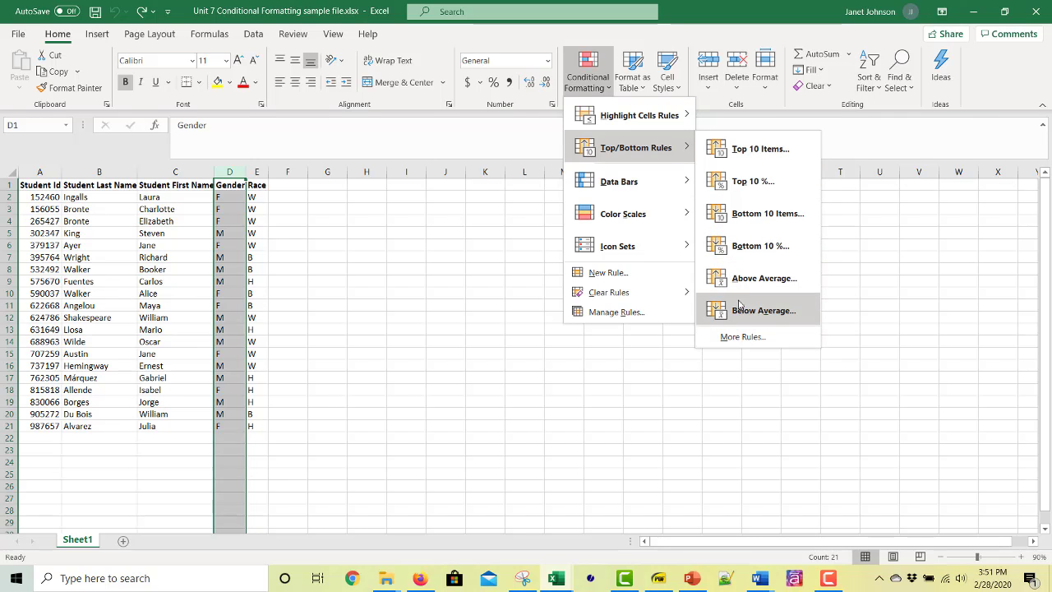
pyautogui.moveTo(681, 181)
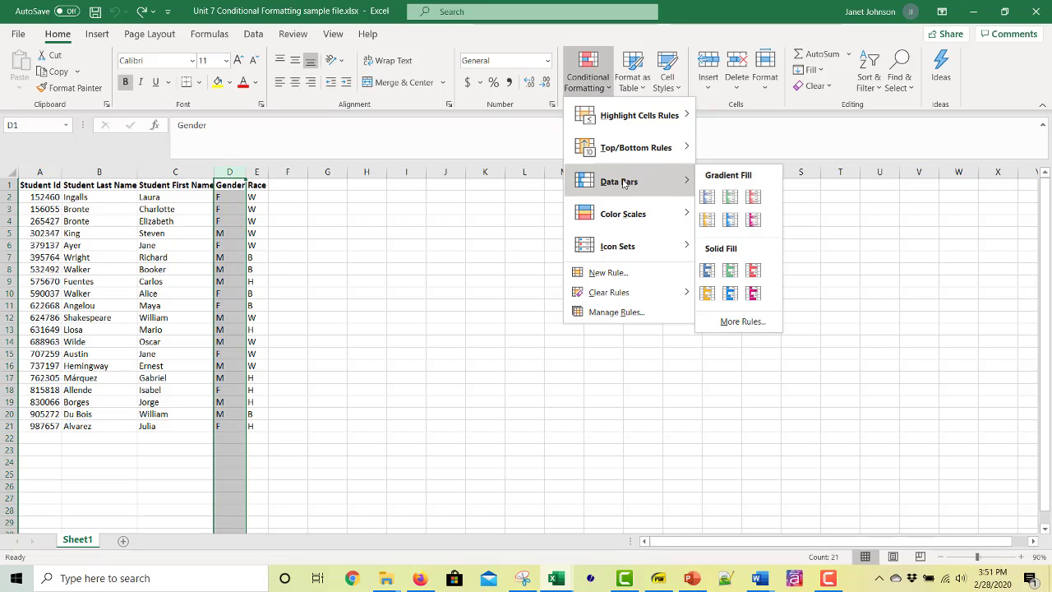
pyautogui.moveTo(618, 222)
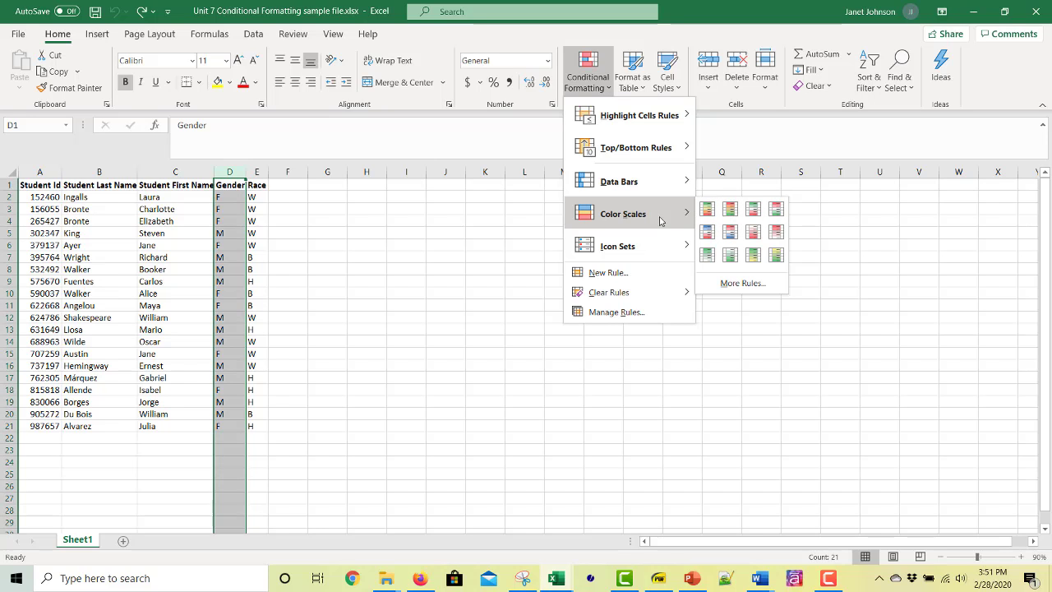
pyautogui.moveTo(634, 261)
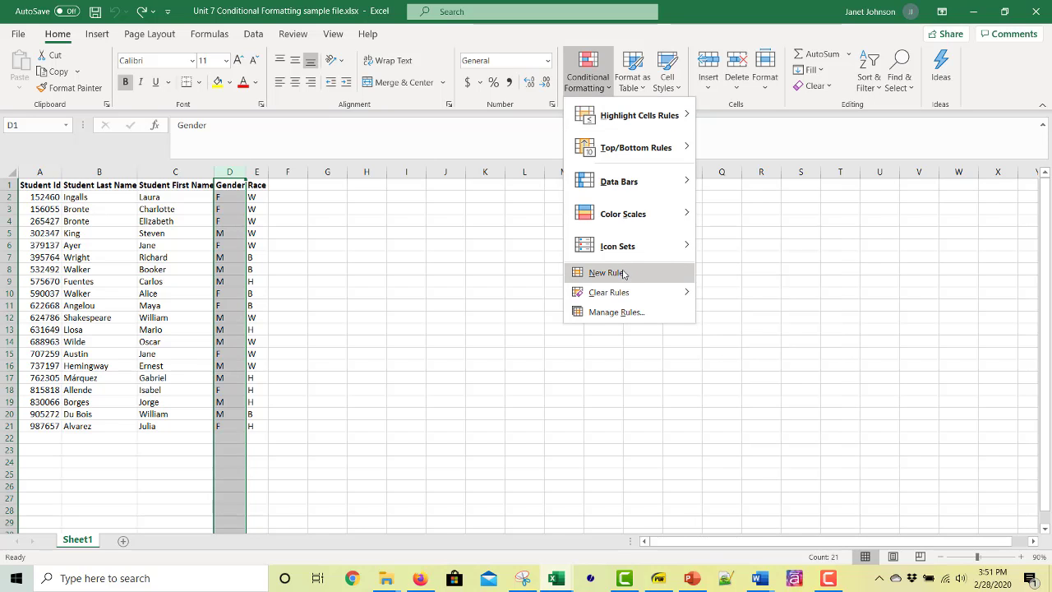
pyautogui.click(622, 274)
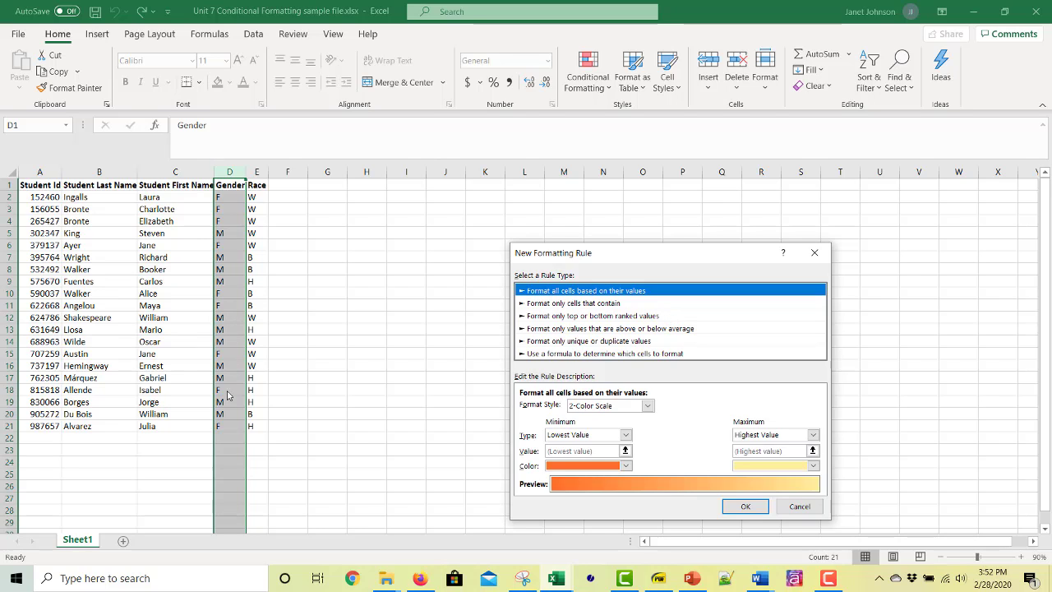
pyautogui.click(558, 304)
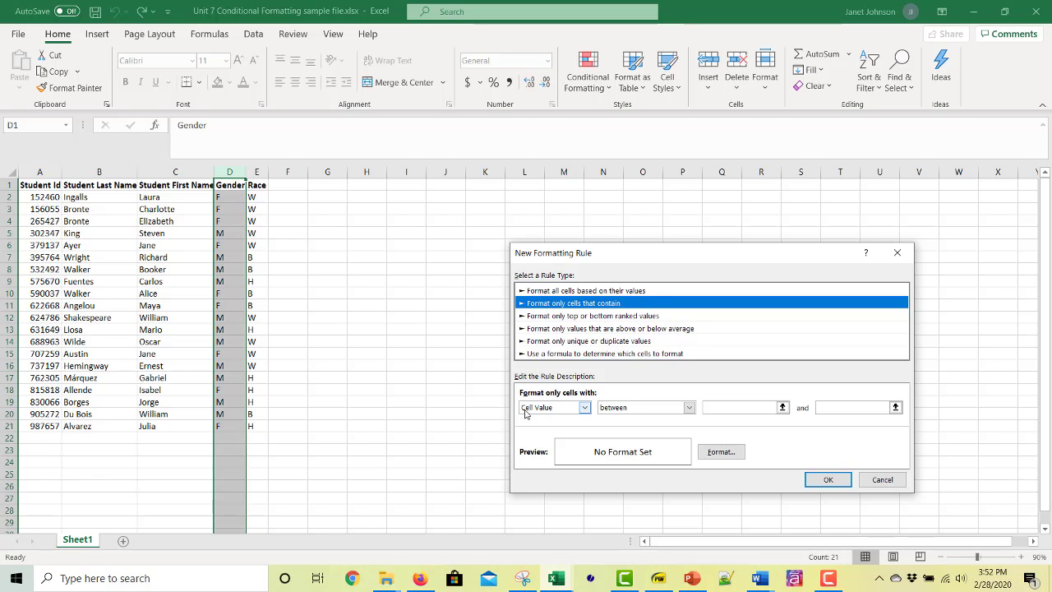
pyautogui.click(688, 408)
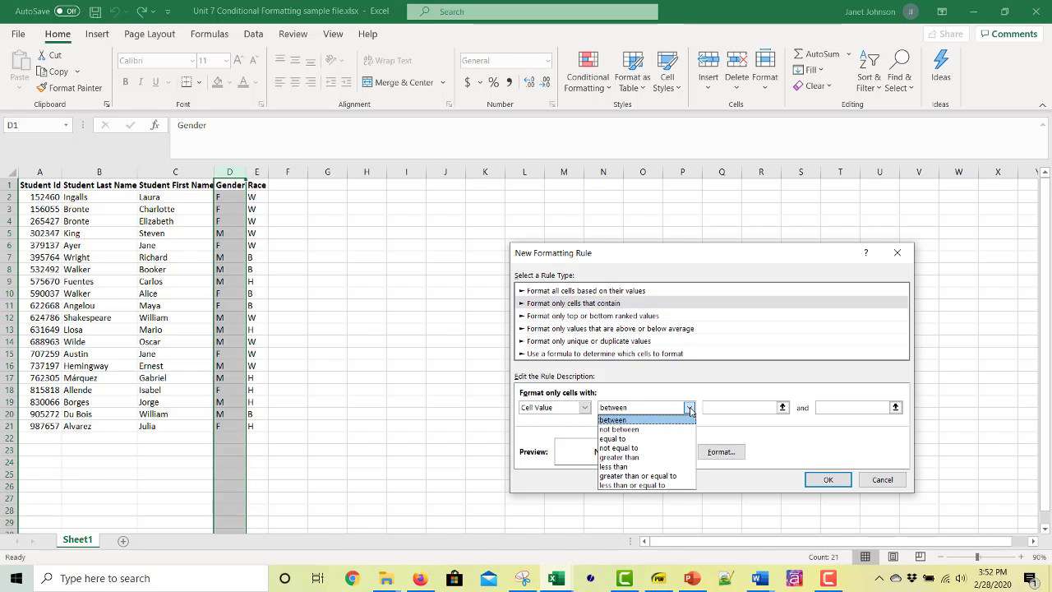
pyautogui.click(670, 438)
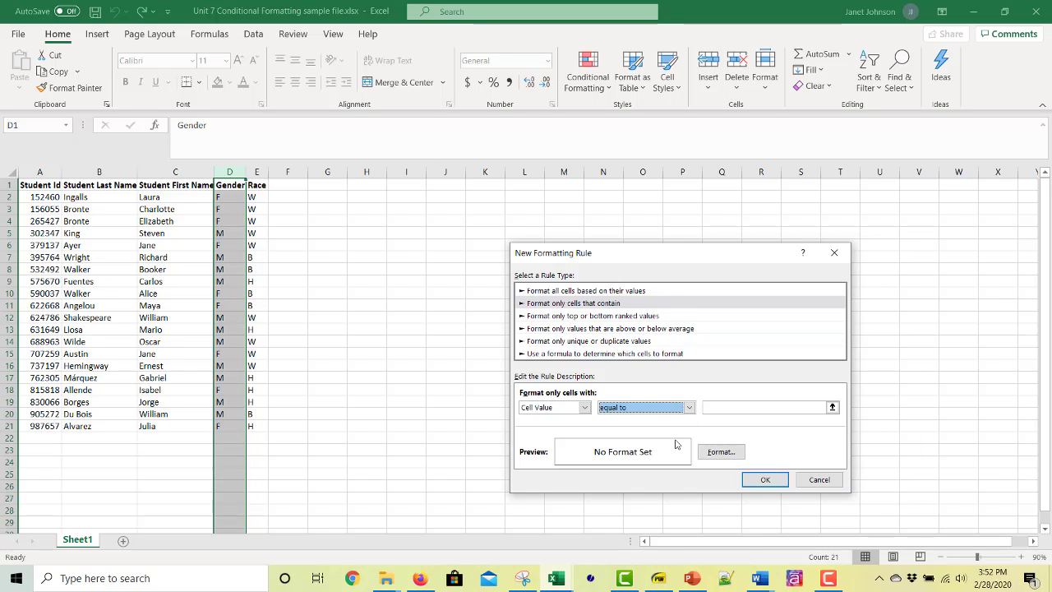
pyautogui.click(743, 408)
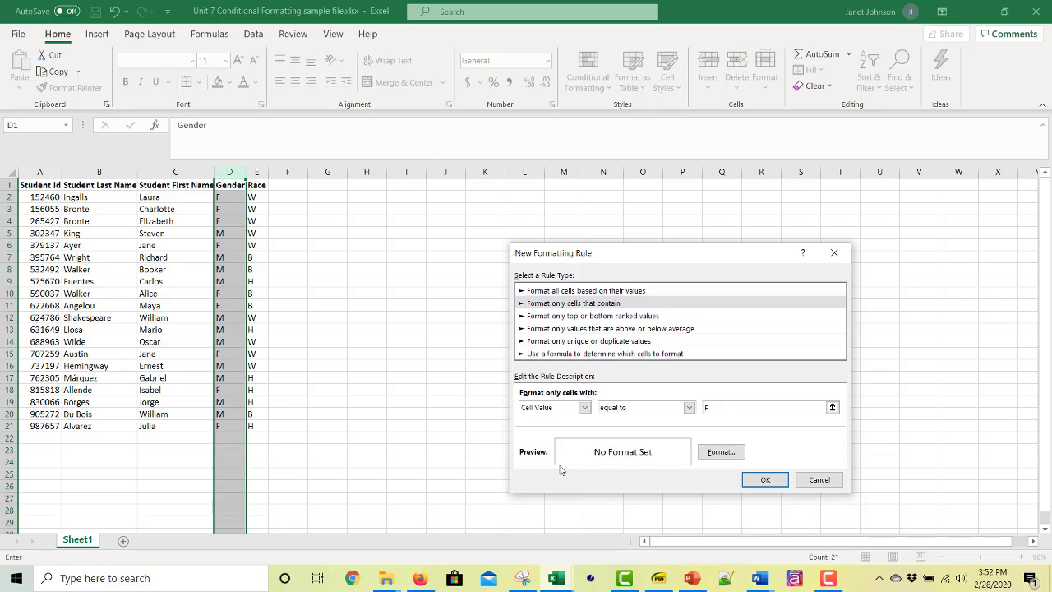
# Step: Give the rule's matching cells a light orange background fill and apply the rule to the Gender column
pyautogui.click(721, 451)
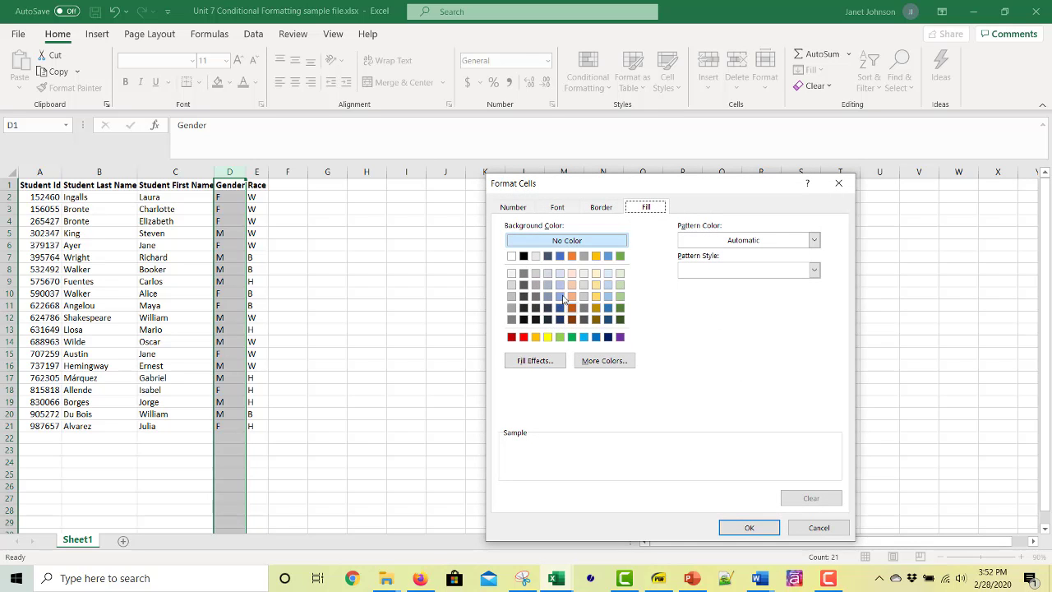
pyautogui.click(542, 362)
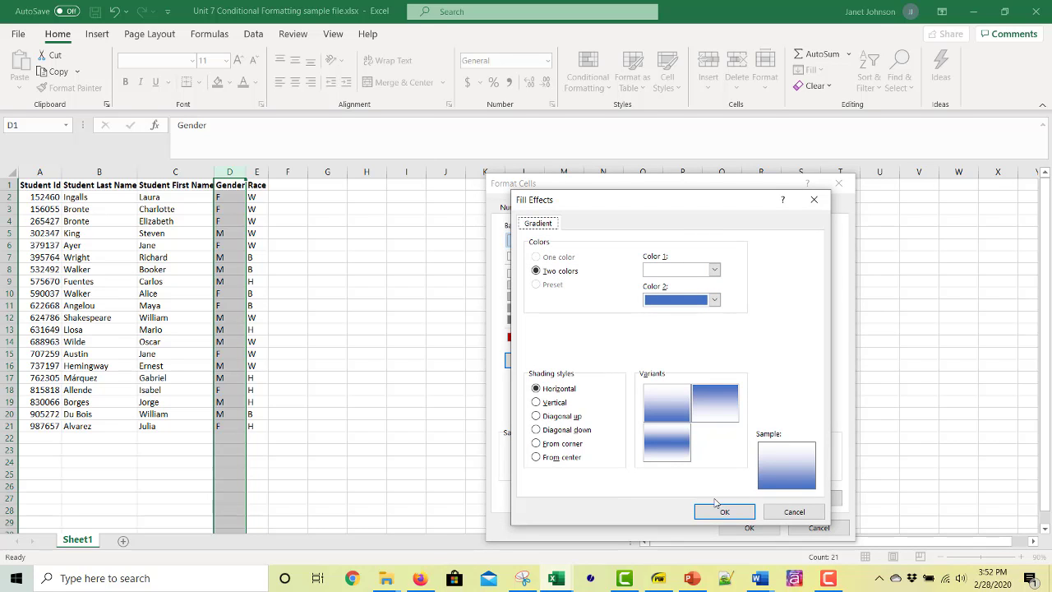
pyautogui.click(793, 511)
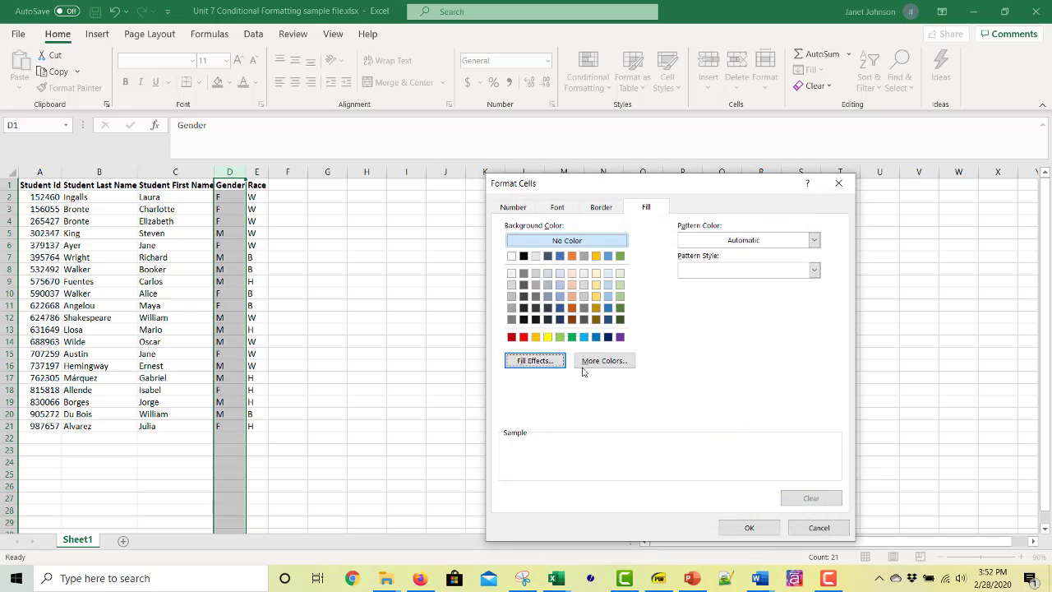
pyautogui.click(572, 296)
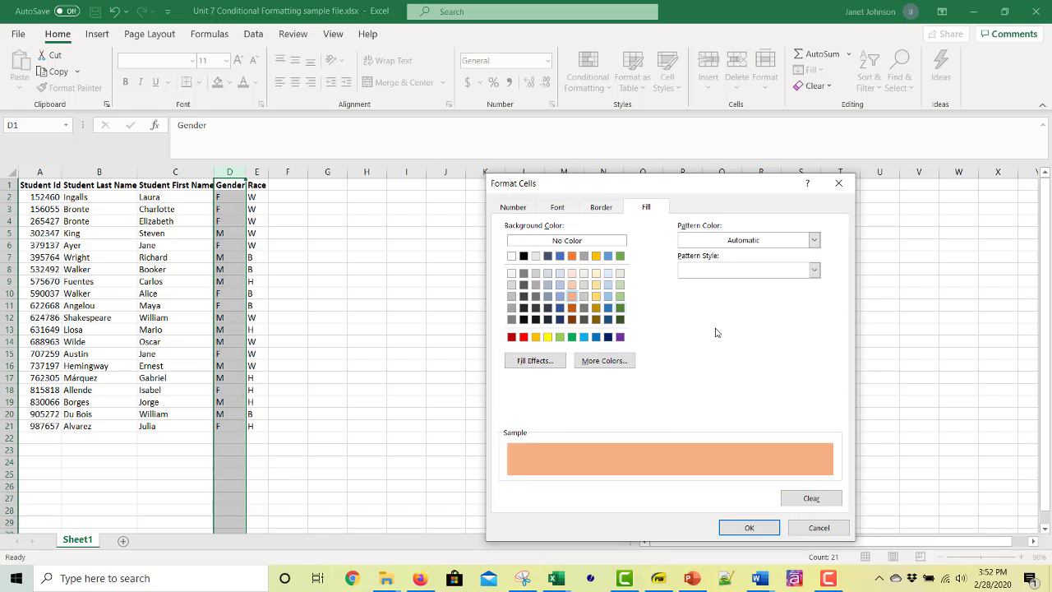
pyautogui.click(762, 527)
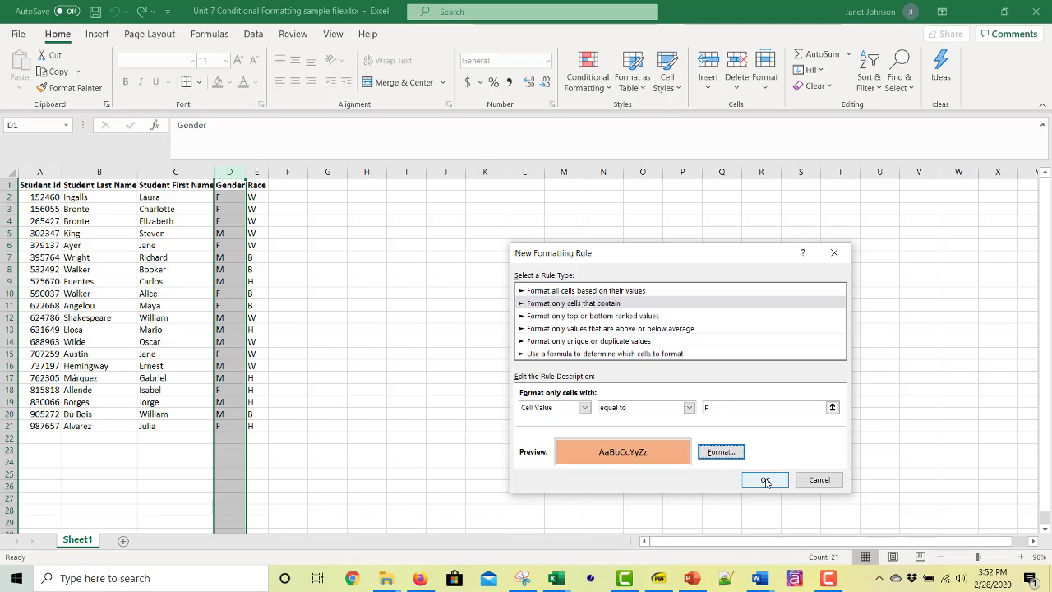
pyautogui.click(766, 482)
pyautogui.click(600, 340)
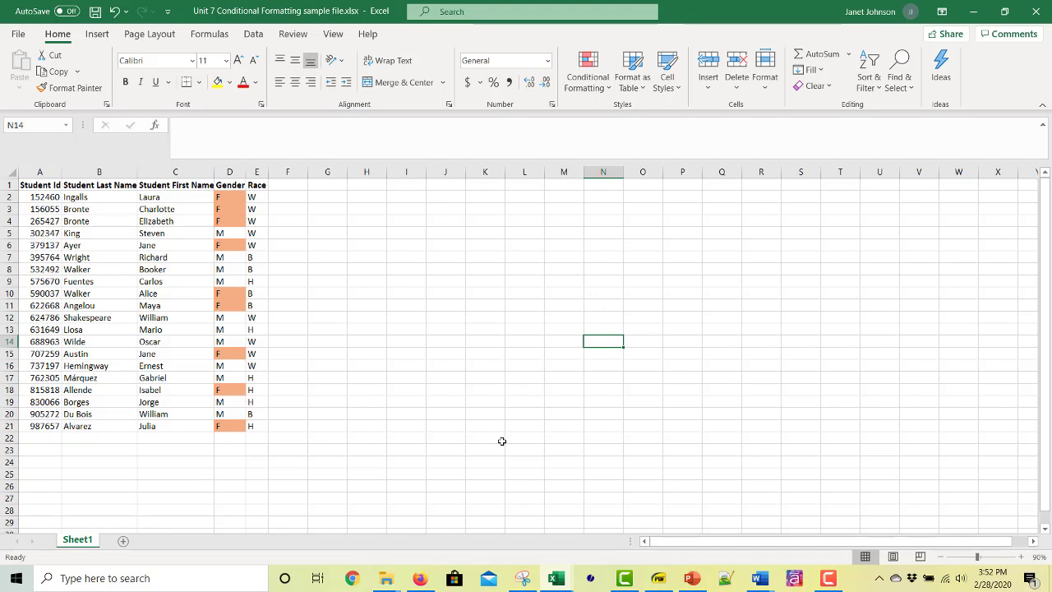
# Step: Start a Duplicate Values highlighting rule on the Student First Name column
pyautogui.click(173, 170)
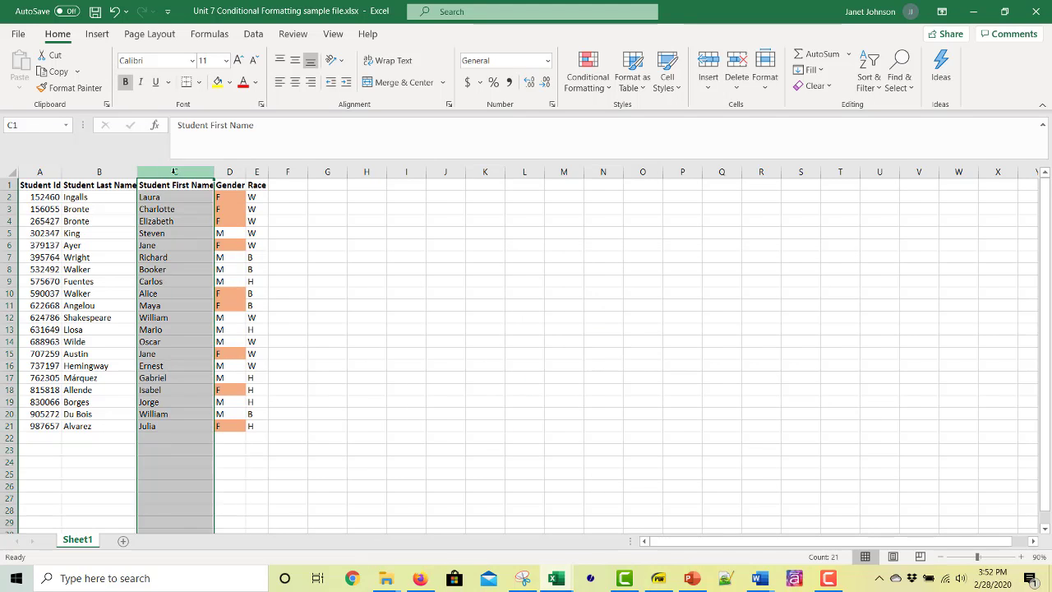
pyautogui.click(613, 87)
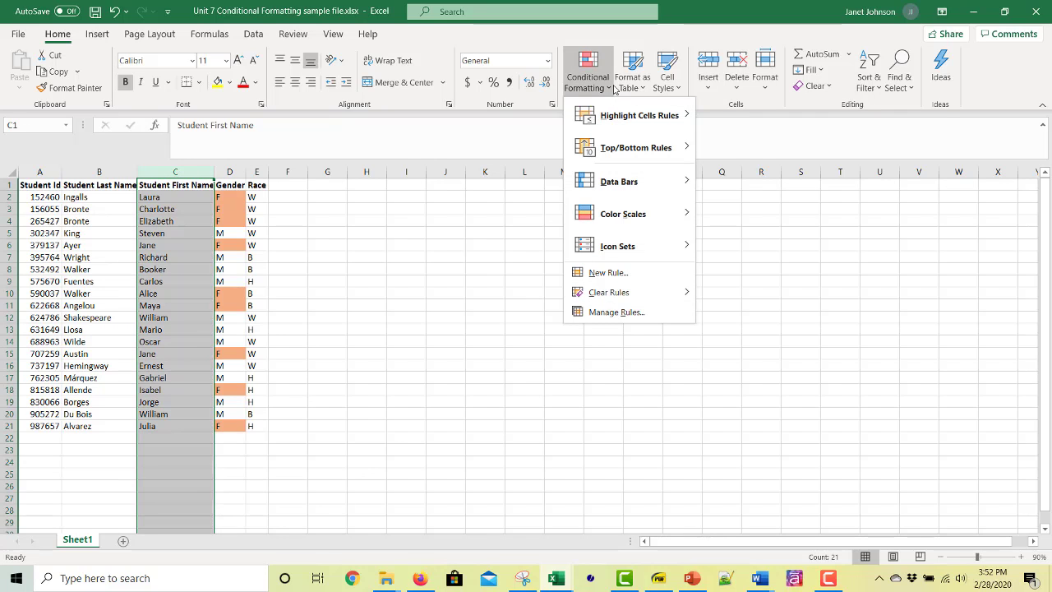
pyautogui.moveTo(623, 123)
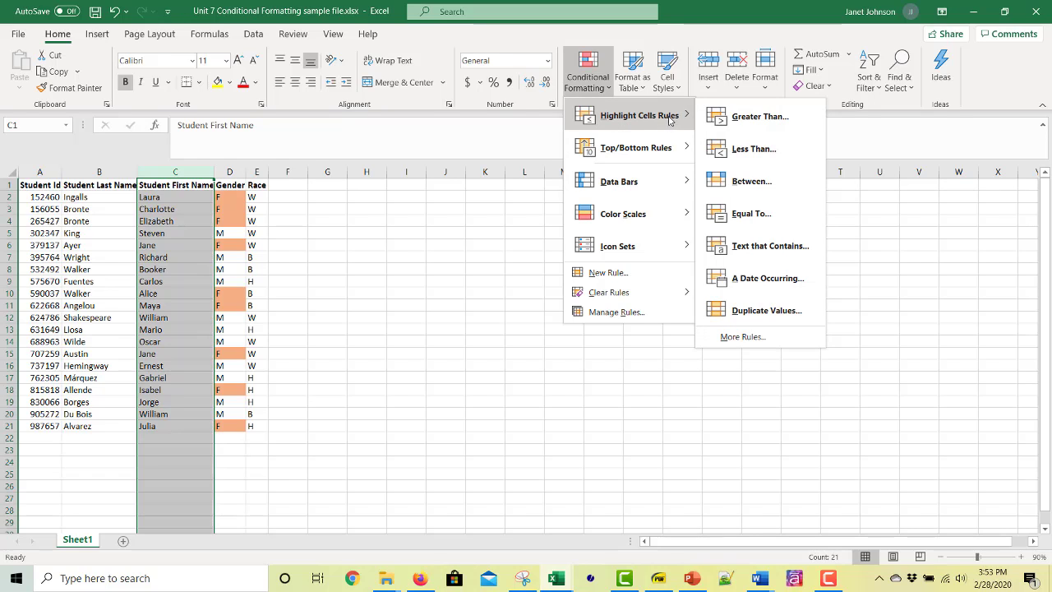
pyautogui.click(744, 312)
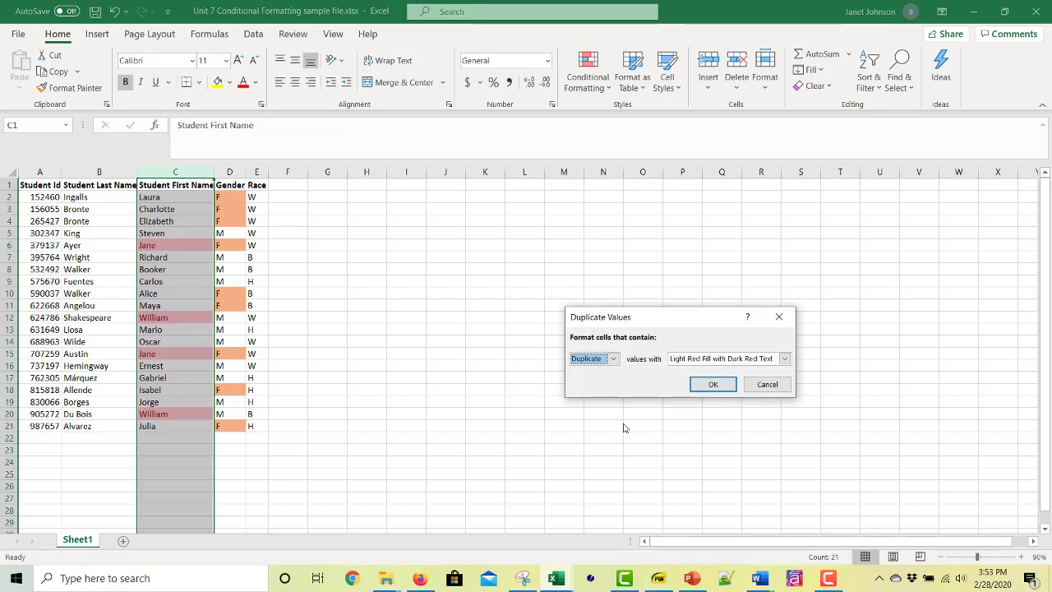
# Step: Format the duplicate first names with a custom purple fill and white font, and apply the rule
pyautogui.click(784, 359)
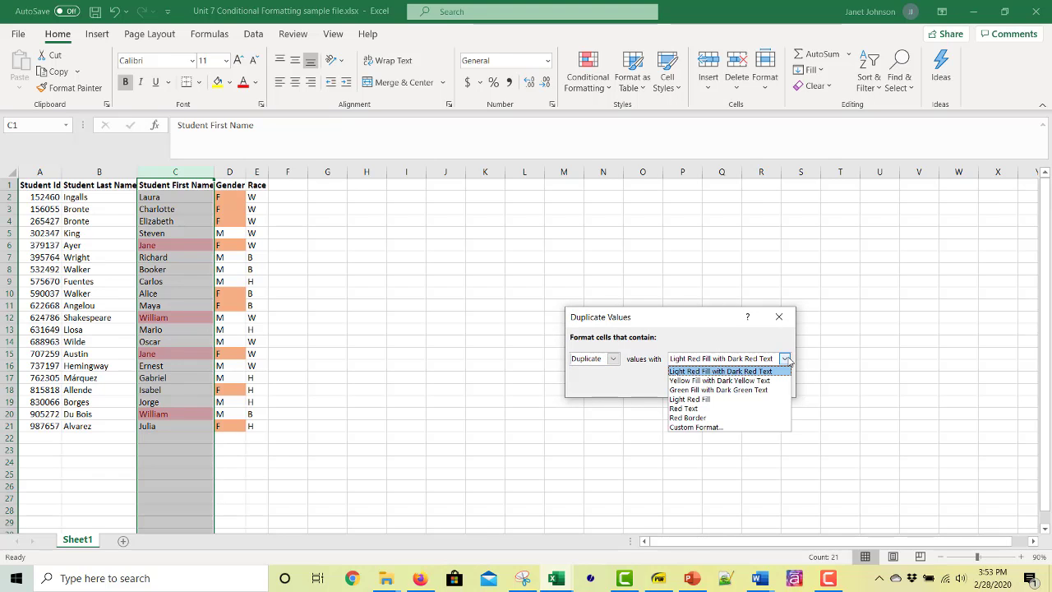
pyautogui.click(737, 427)
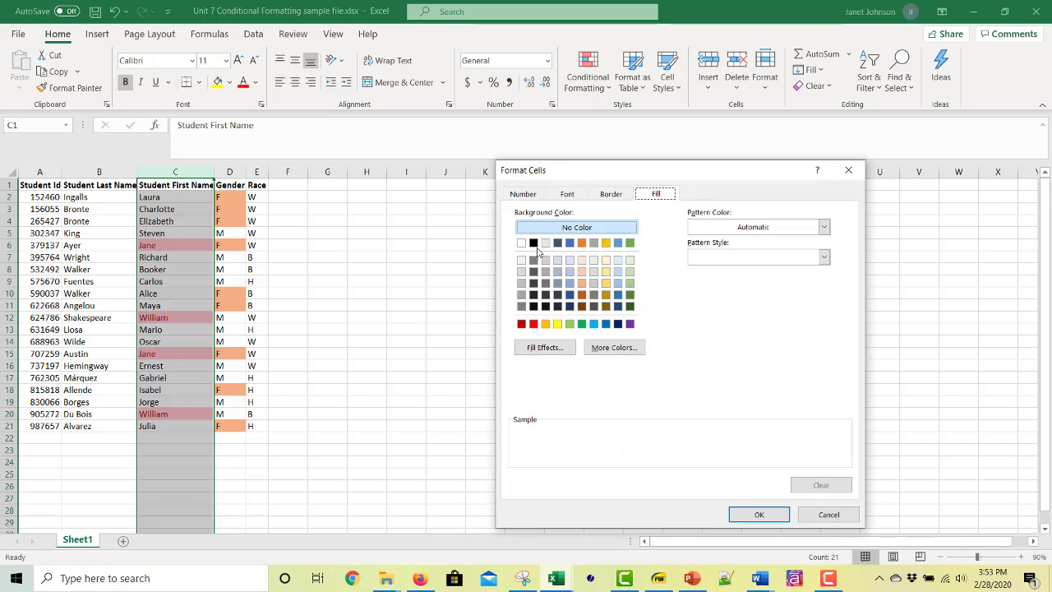
pyautogui.click(629, 324)
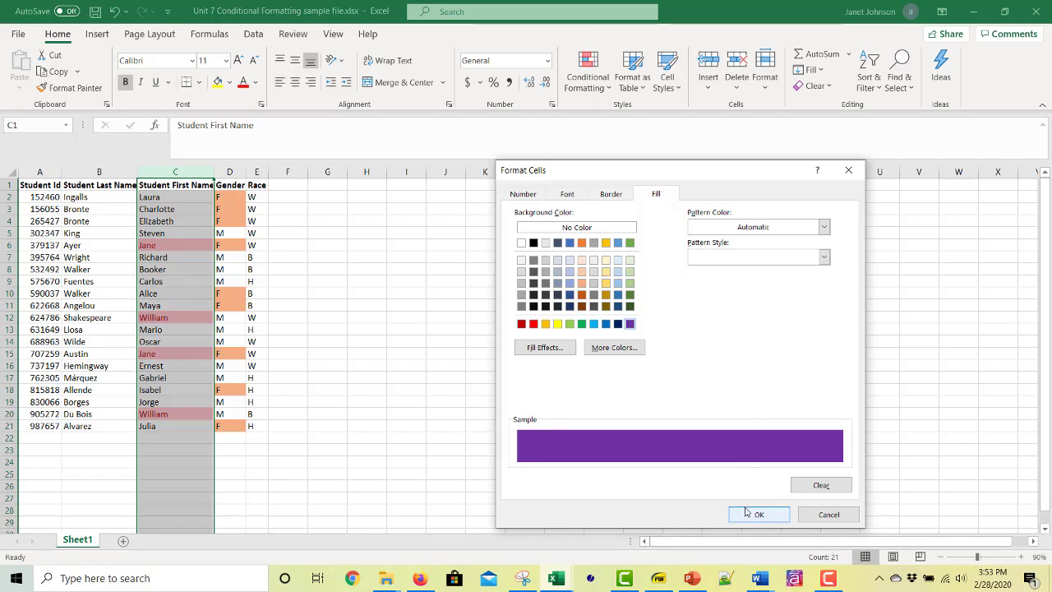
pyautogui.click(576, 196)
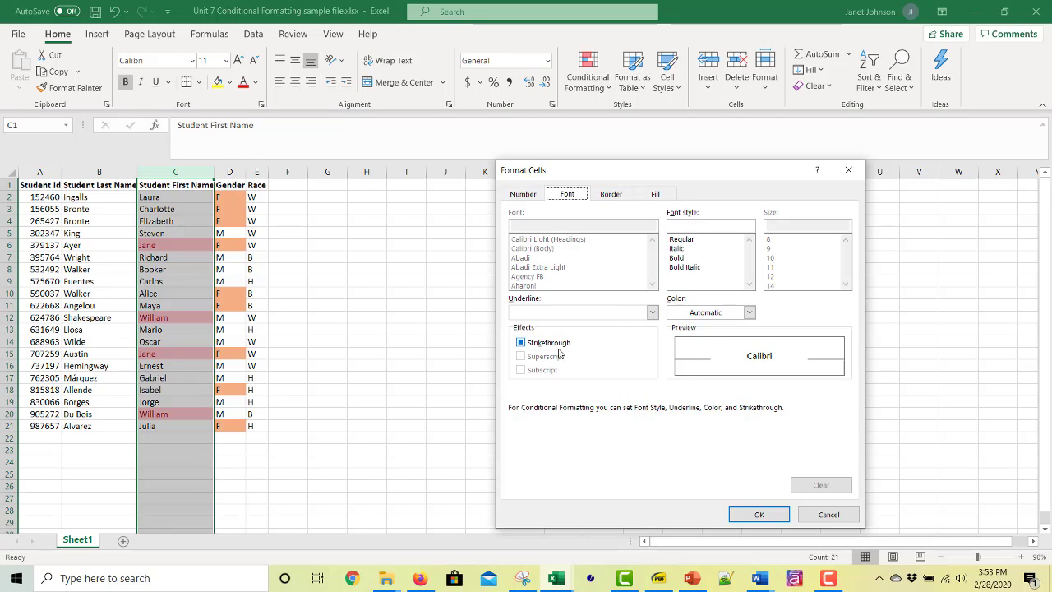
pyautogui.click(748, 312)
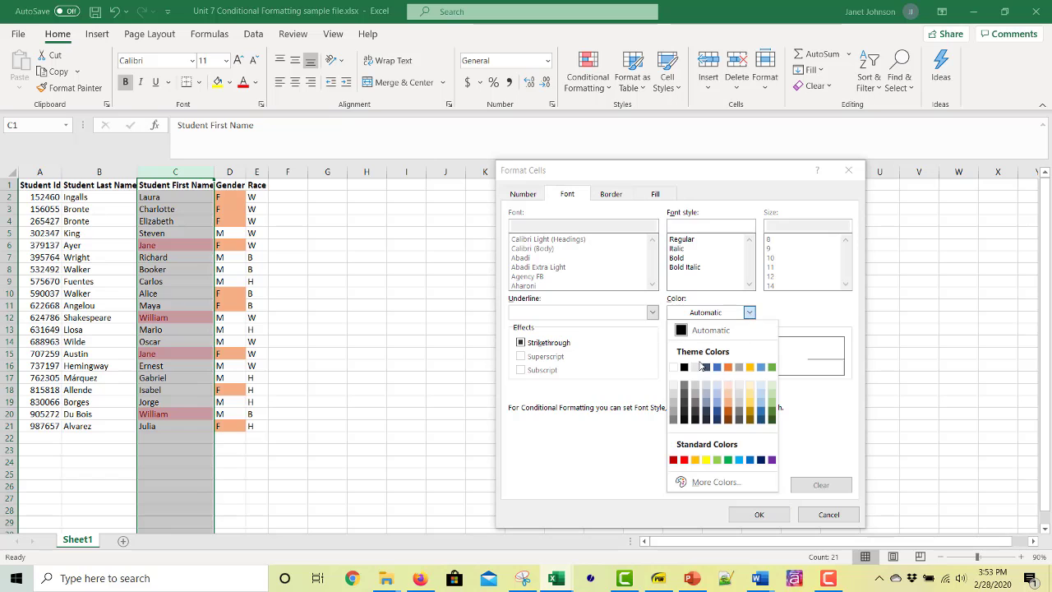
pyautogui.click(673, 367)
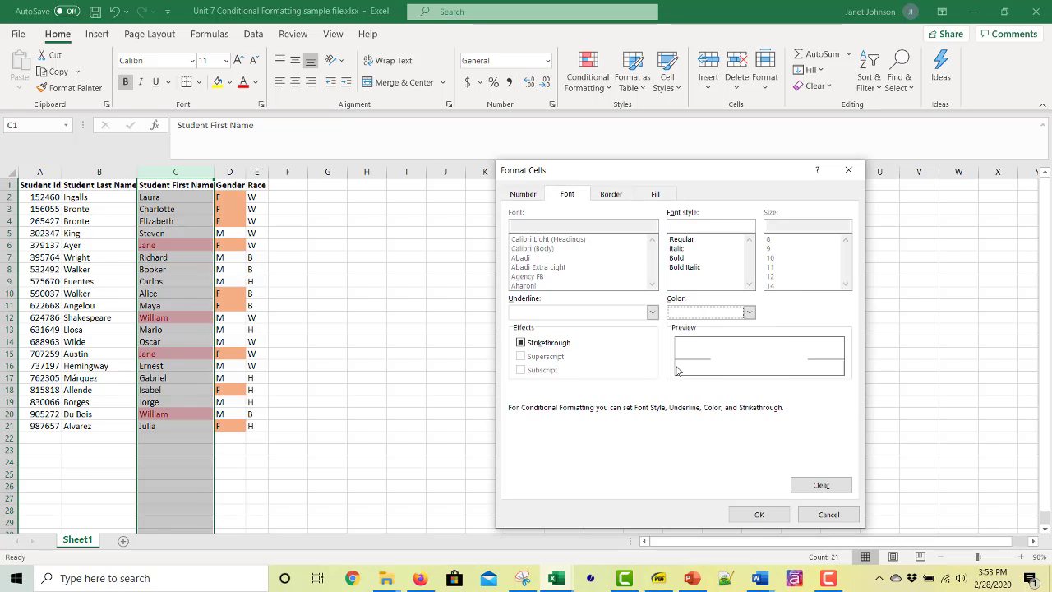
pyautogui.click(759, 515)
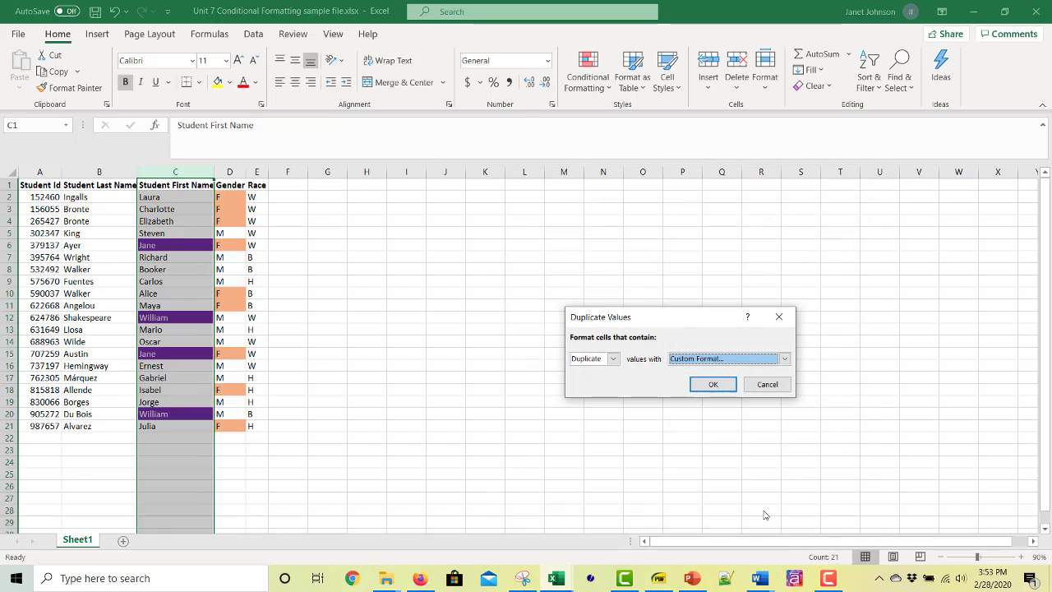
pyautogui.click(722, 385)
pyautogui.click(476, 334)
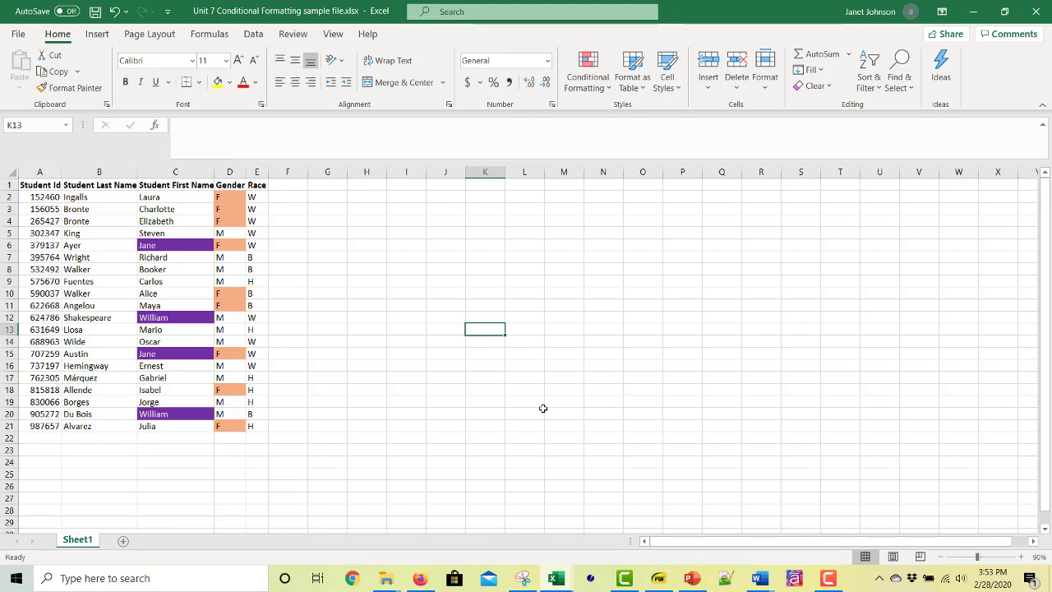
pyautogui.click(649, 367)
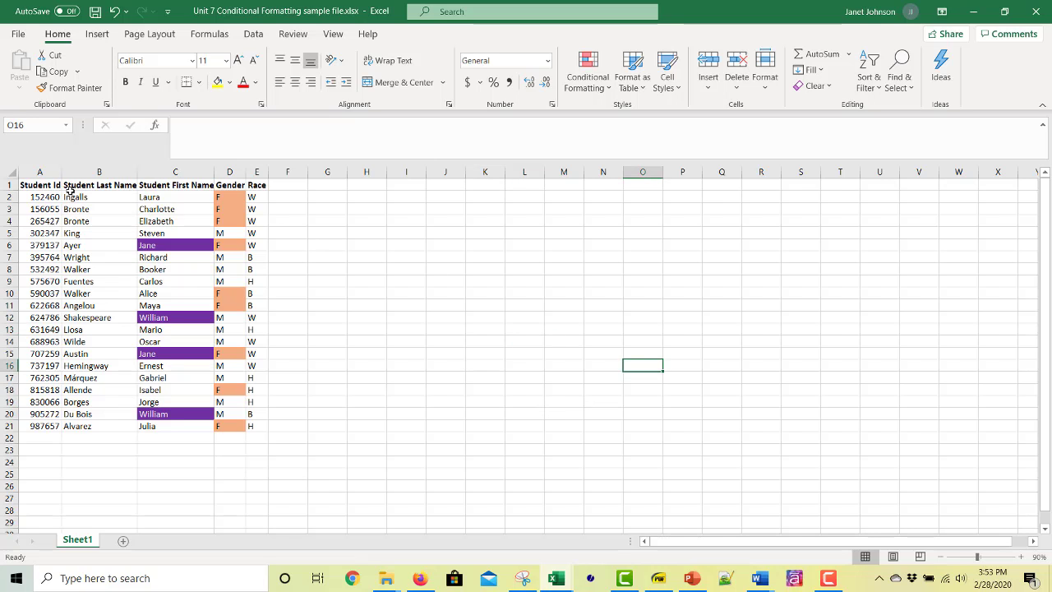
# Step: Apply the Red - White - Green color scale to the Student Id column
pyautogui.click(28, 171)
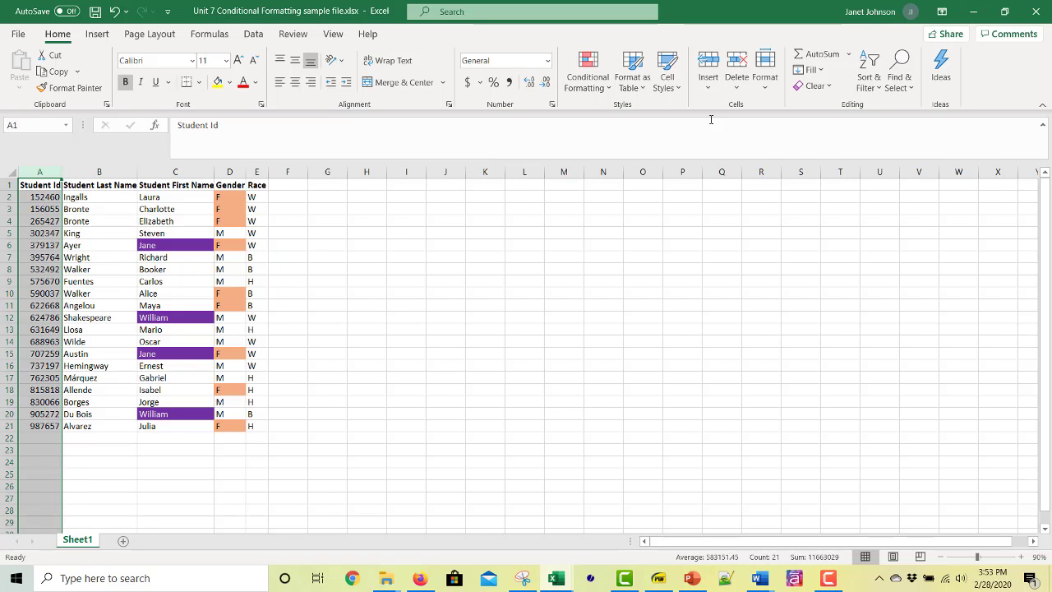
pyautogui.click(611, 83)
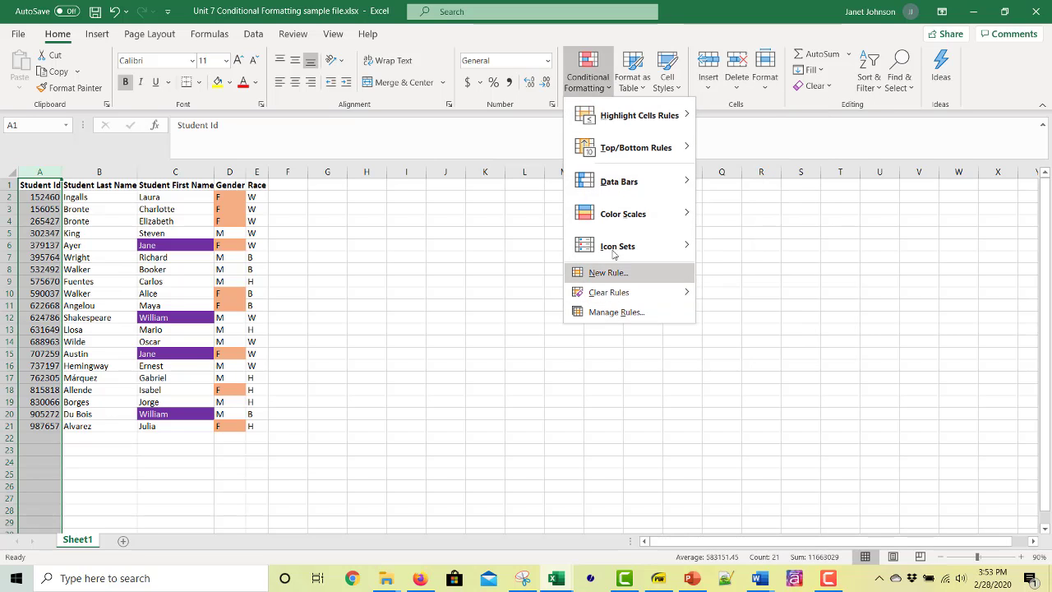
pyautogui.moveTo(622, 217)
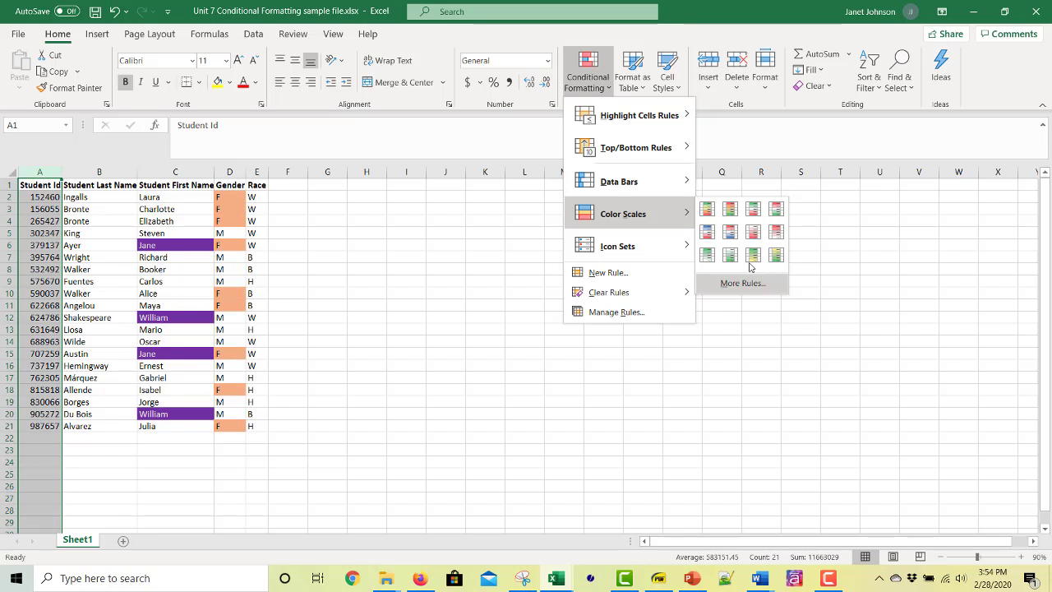
pyautogui.click(776, 210)
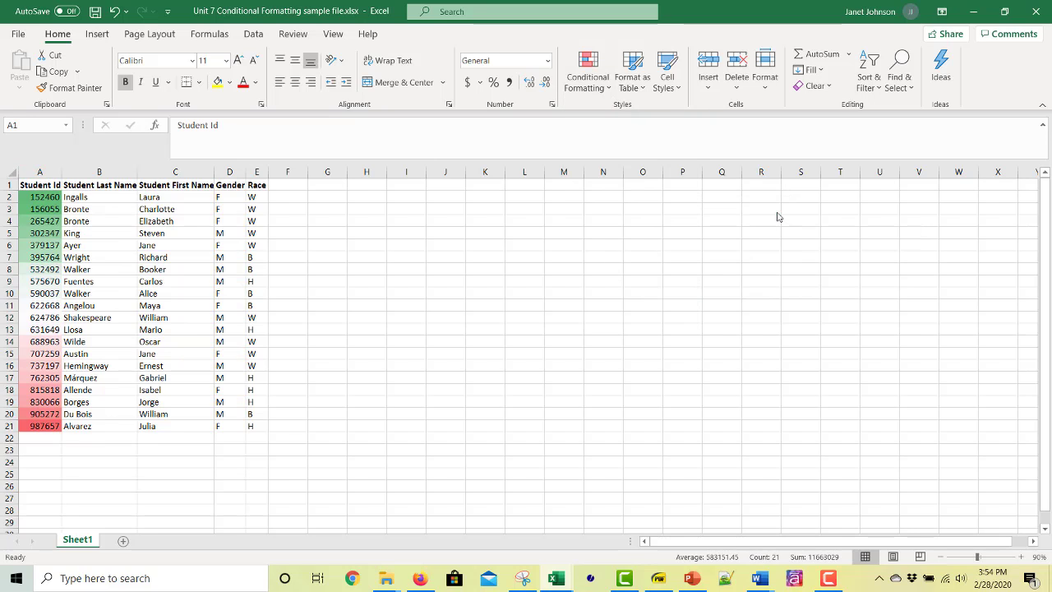
pyautogui.click(876, 254)
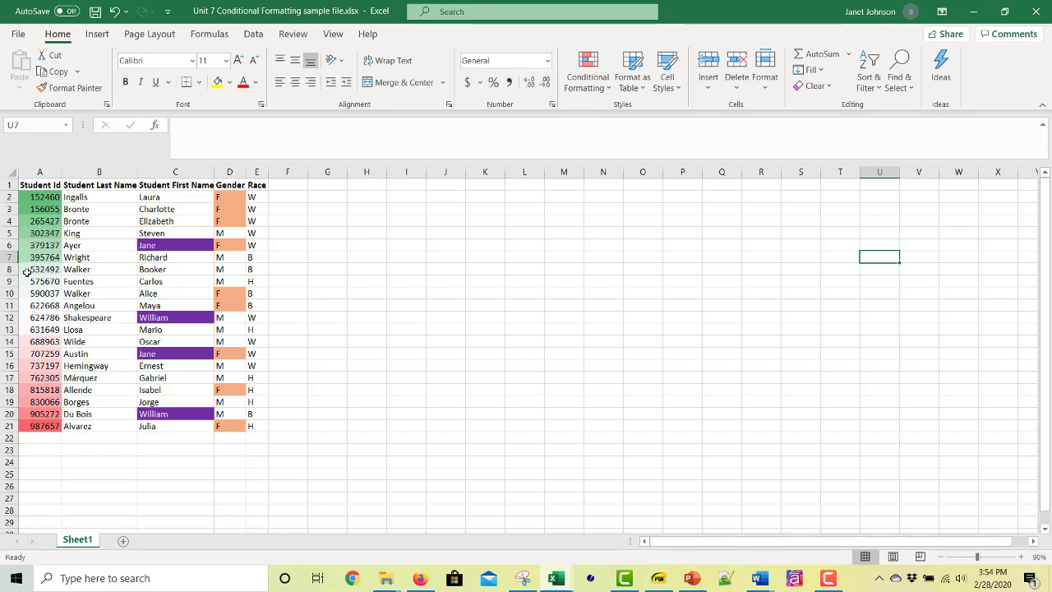